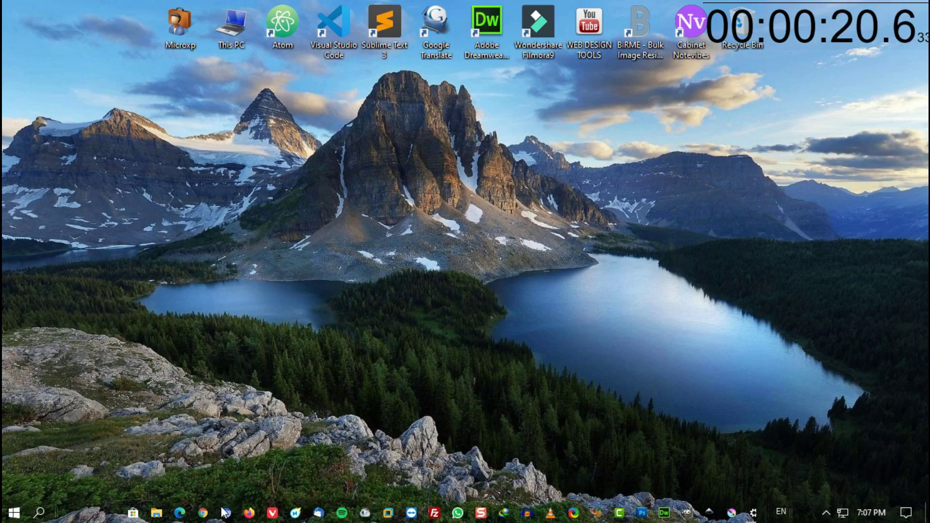
Open Google Chrome and go to the website rufus.ie.
click(203, 514)
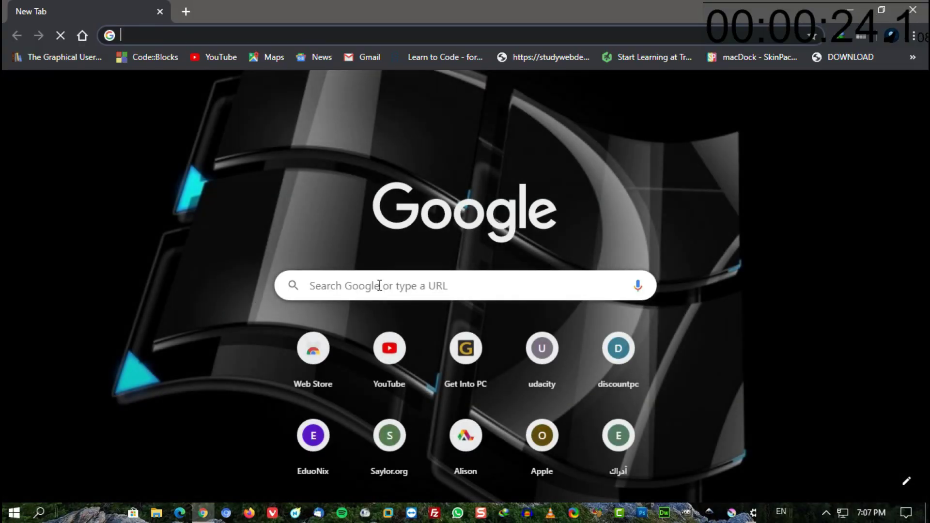
click(378, 284)
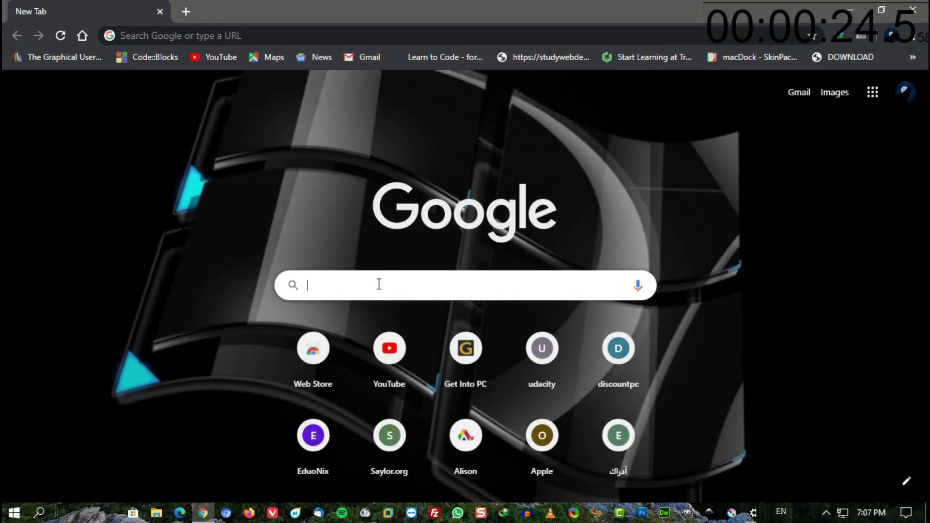
text(RUFUS)
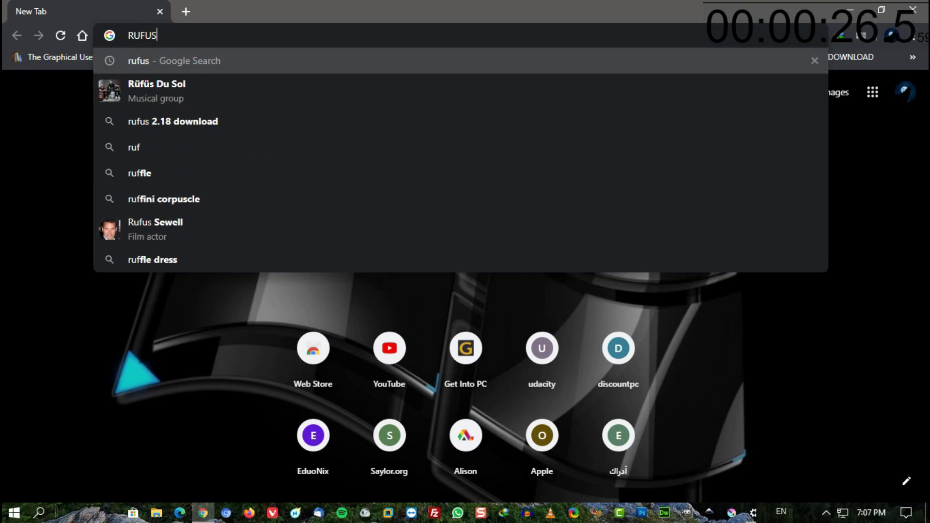
text(.IE)
key(Return)
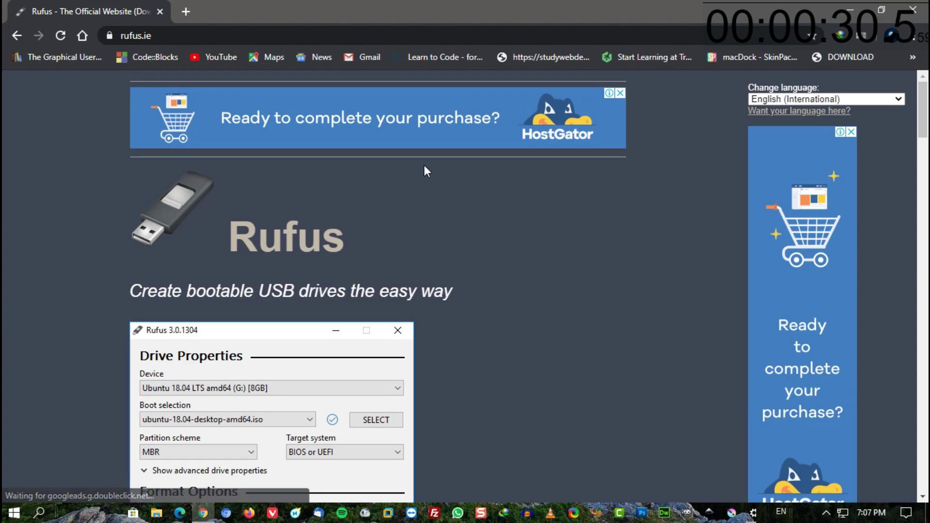
Download the standard Rufus 3.10 release from the page's Download section.
scroll(444, 213, down, 5)
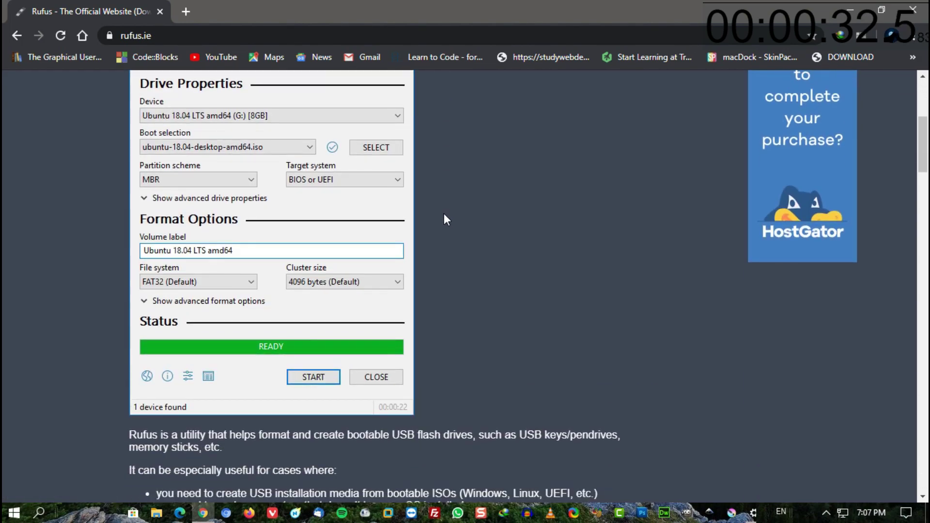
scroll(444, 216, down, 10)
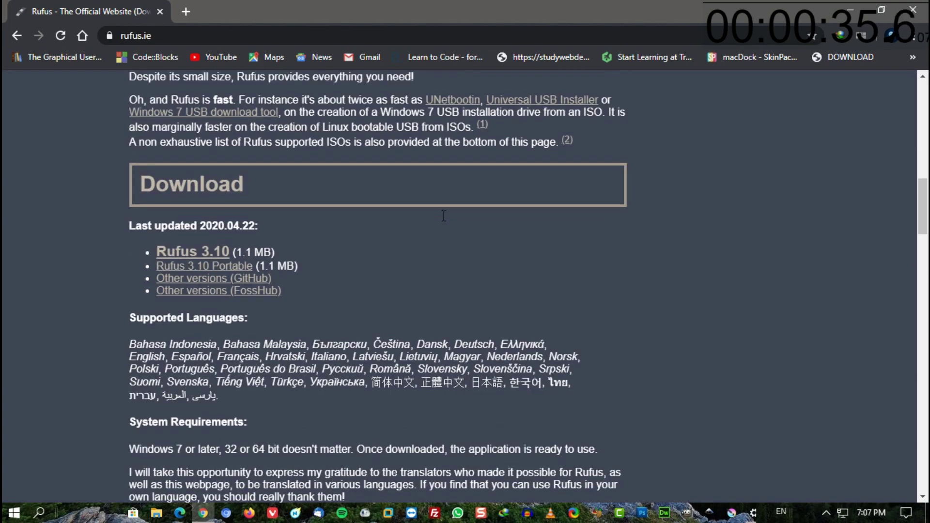
click(204, 257)
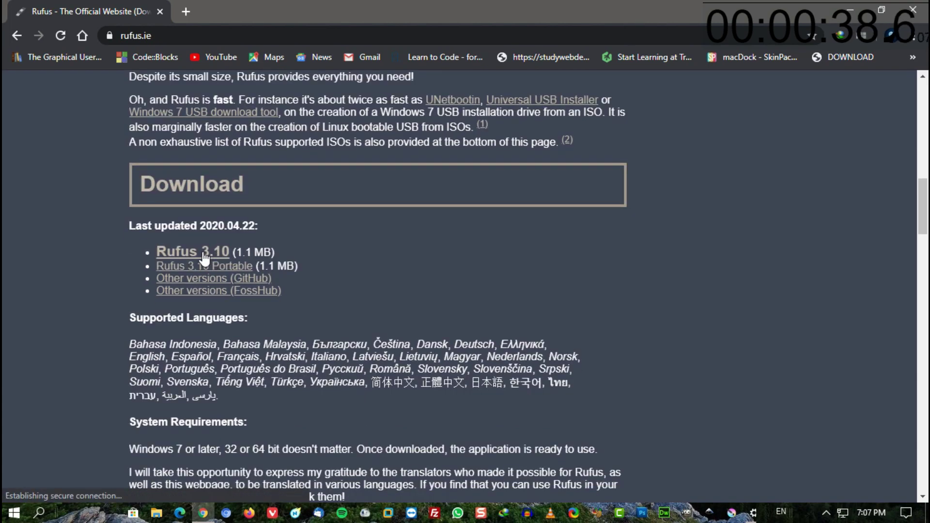
click(465, 320)
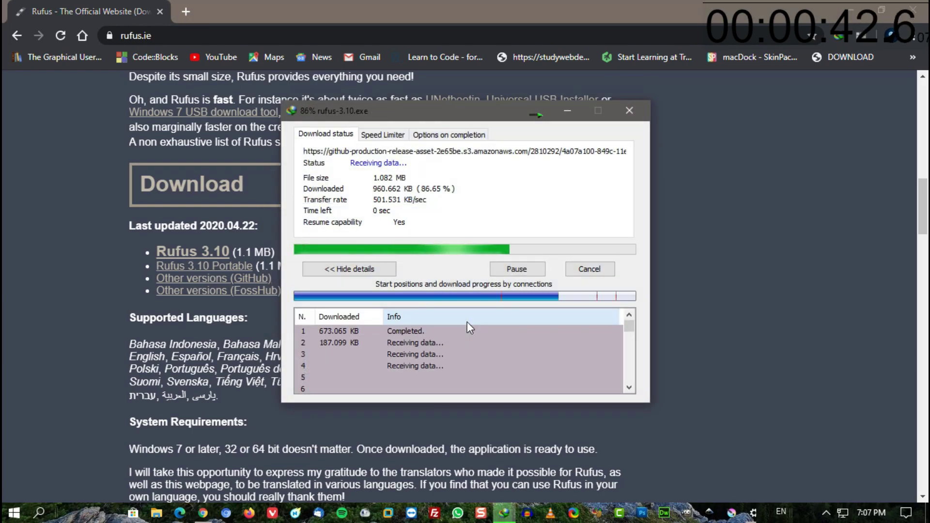
Launch the downloaded Rufus program, minimize the browser, and decline online checks for application updates.
click(350, 303)
click(852, 11)
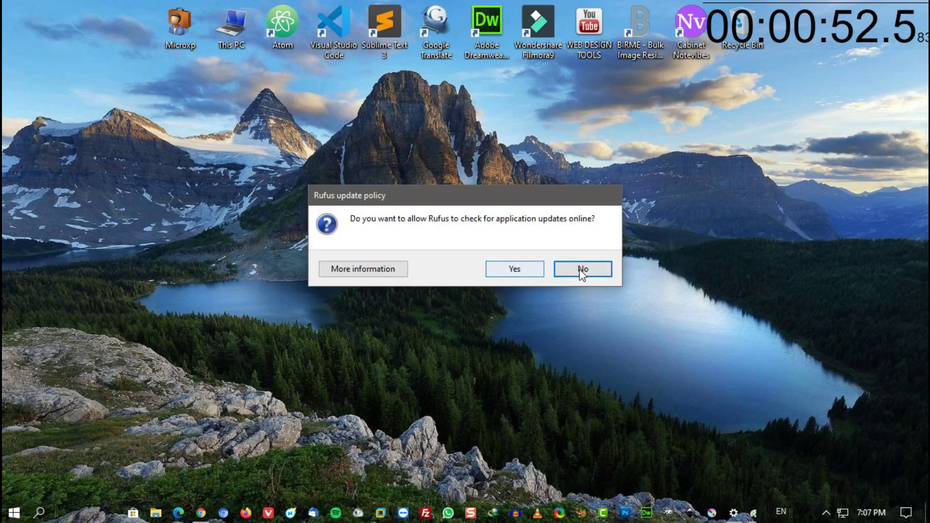
click(586, 270)
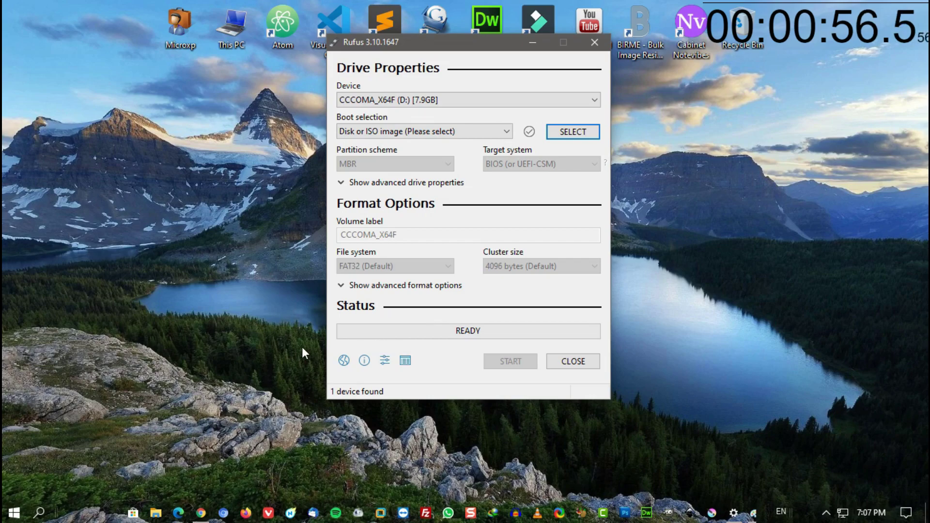
Begin choosing a boot image in Rufus and browse from This PC to the HDD 2 (E:) drive.
click(575, 134)
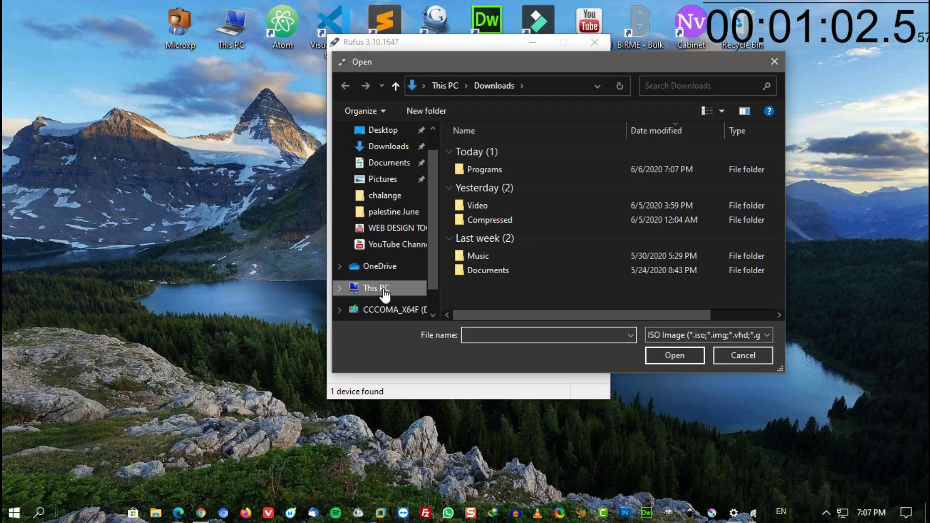
click(374, 289)
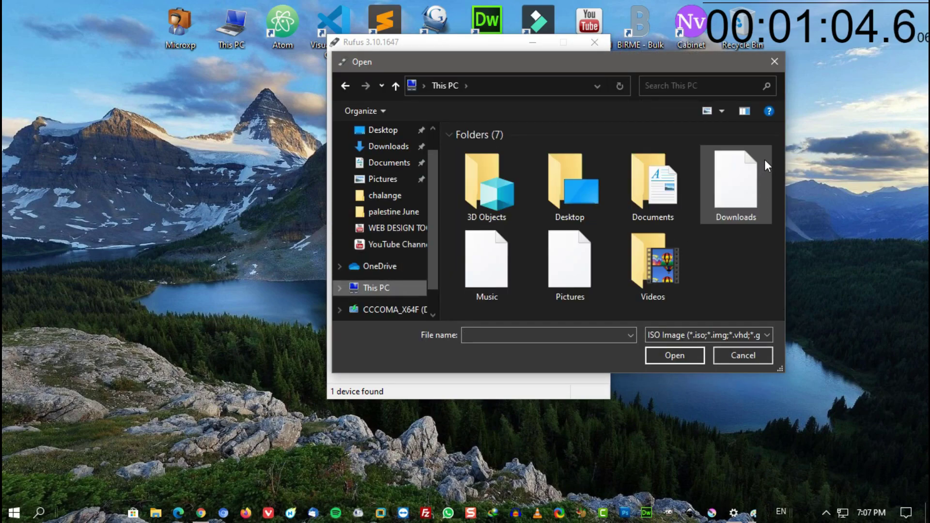
scroll(679, 223, down, 3)
scroll(653, 232, down, 2)
scroll(653, 230, up, 3)
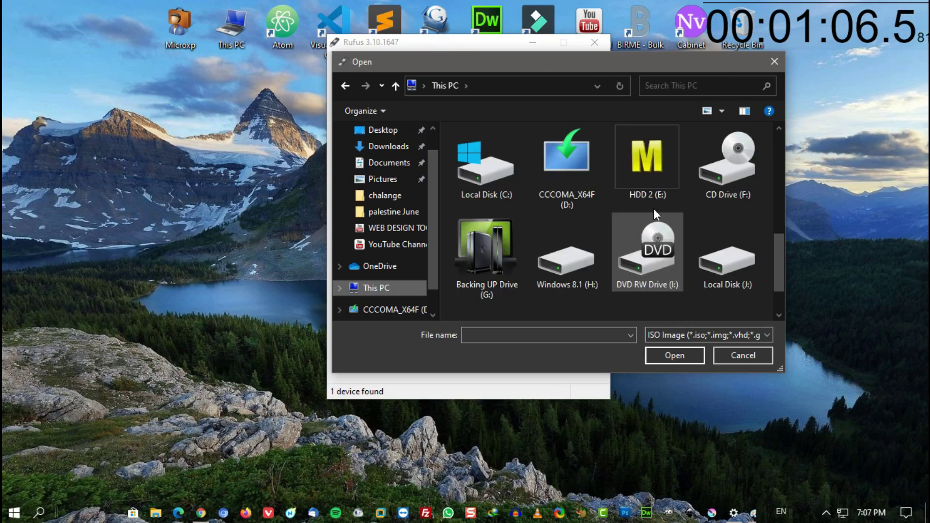
double_click(645, 148)
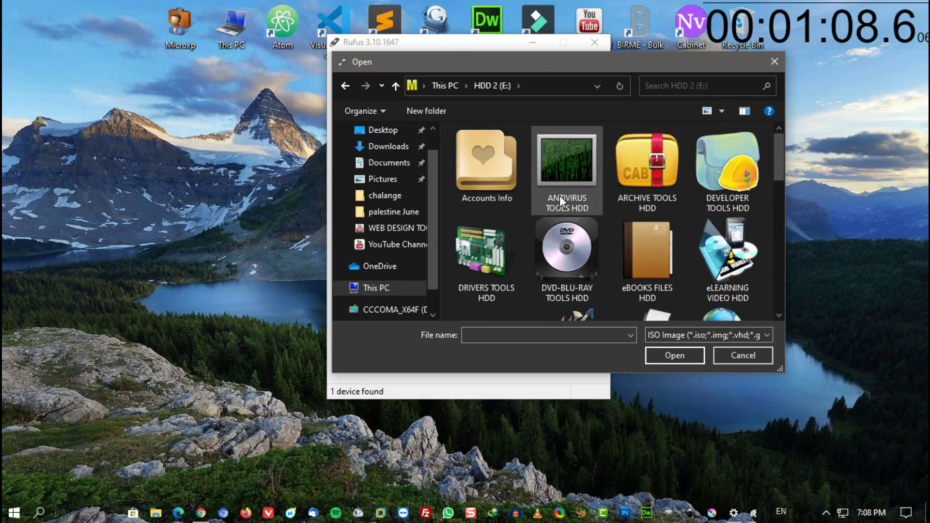
Load linuxmint-19.3-cinnamon-64bit.iso as the boot image from the linuxmint folder under Operating Syetems HDD and the Unix & Linux folder.
scroll(560, 199, down, 5)
scroll(561, 204, down, 3)
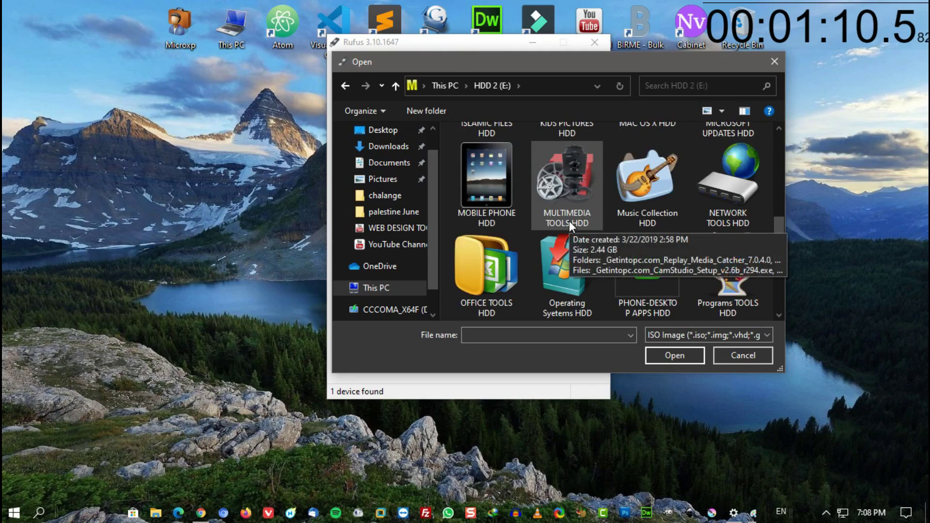
double_click(555, 271)
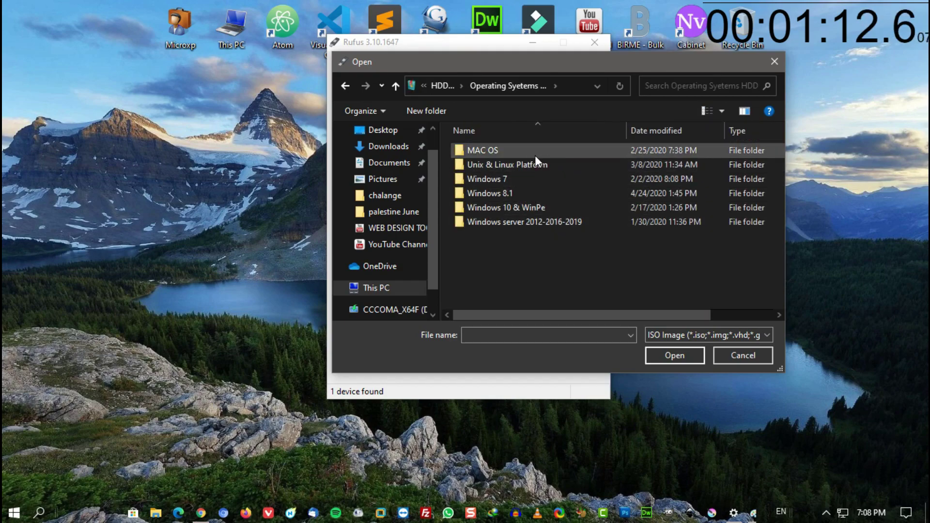
double_click(502, 165)
double_click(495, 164)
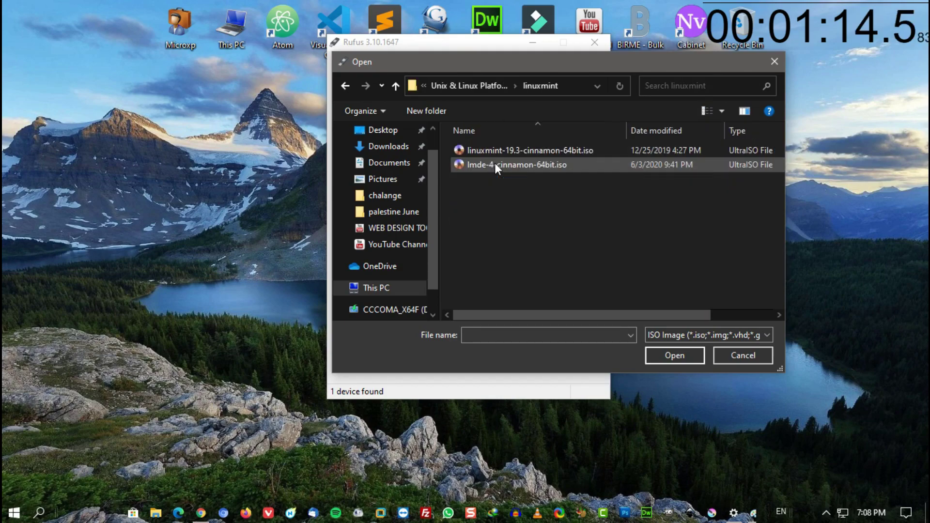
click(533, 151)
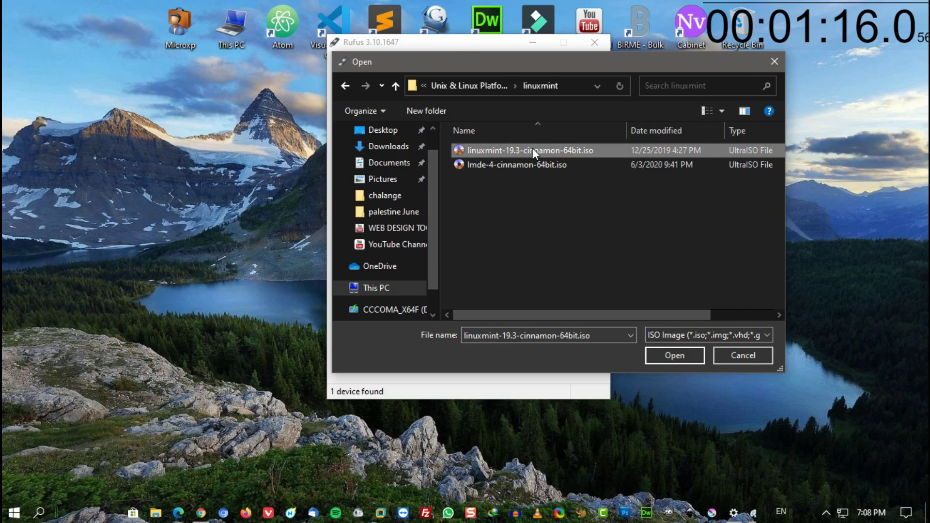
click(679, 354)
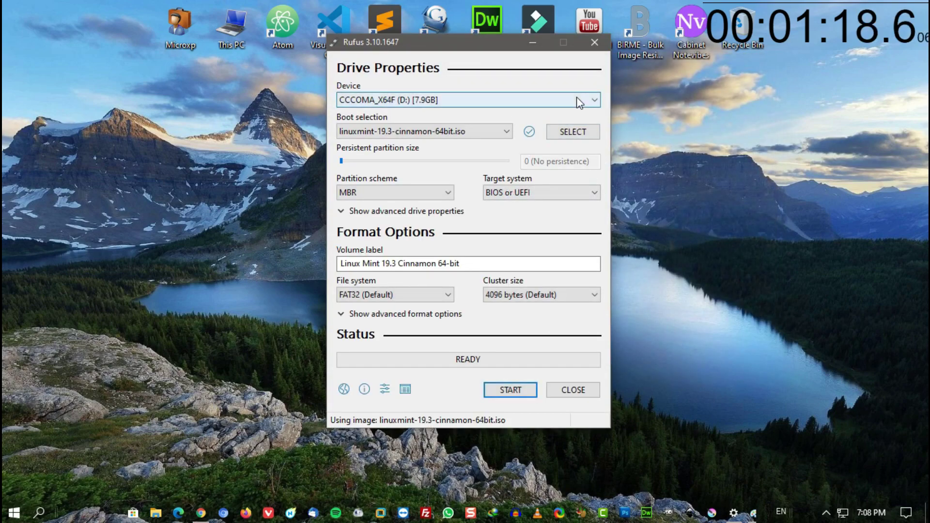
Write the image to CCCOMA_X64F (D:) in ISO Image mode, allowing the Syslinux download and data erasure, and close Rufus.
click(577, 99)
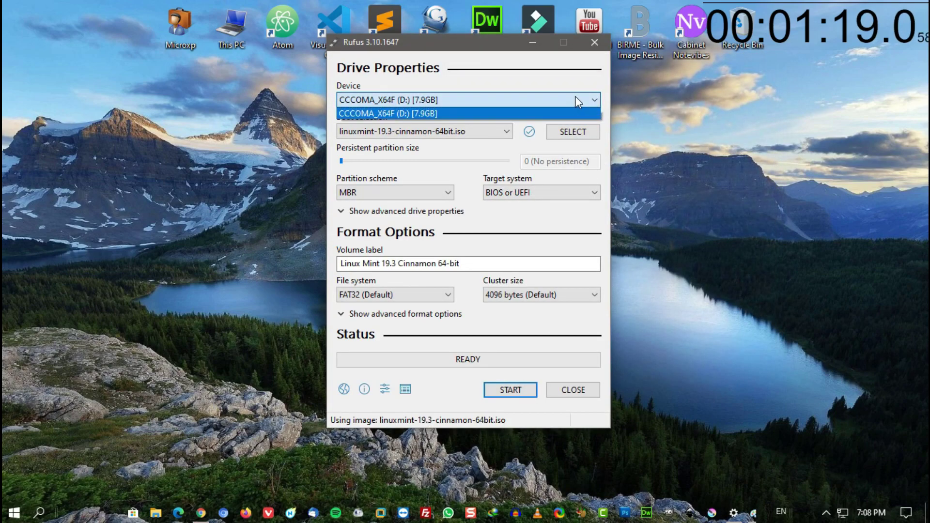
click(499, 71)
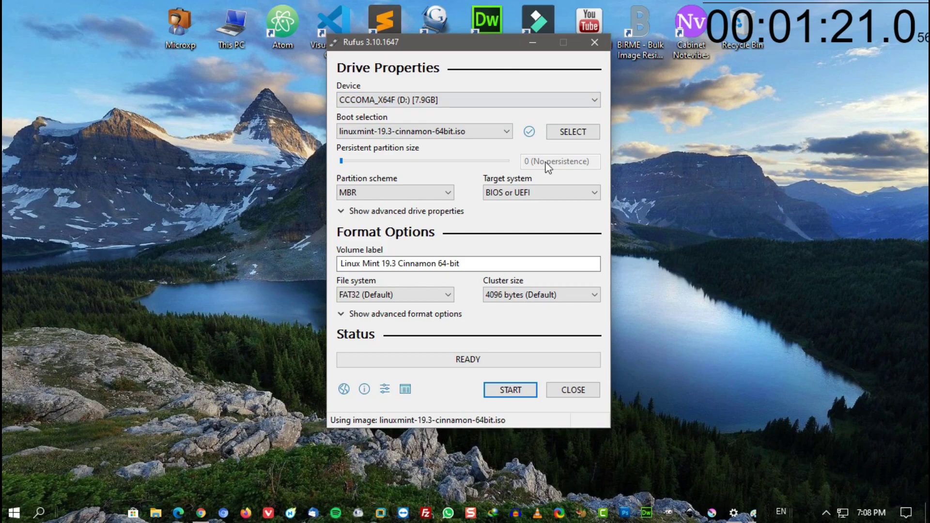
click(508, 390)
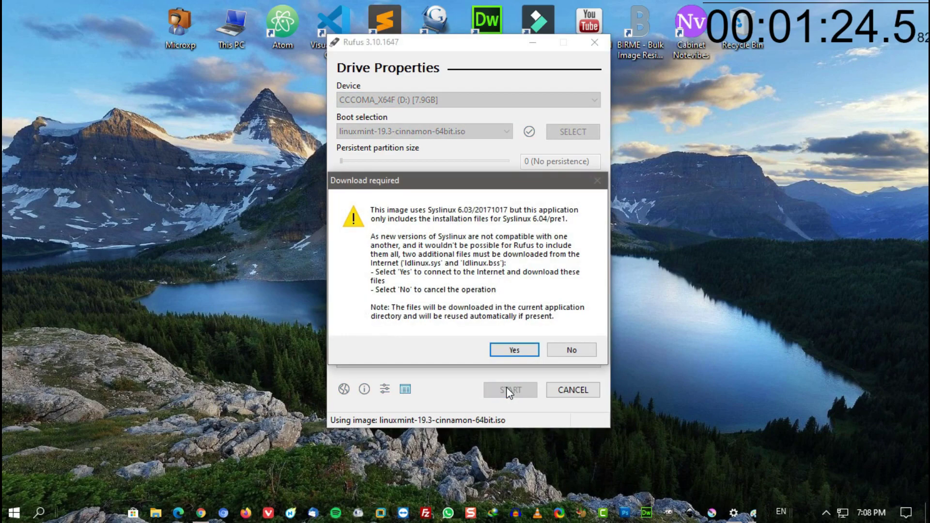
click(508, 350)
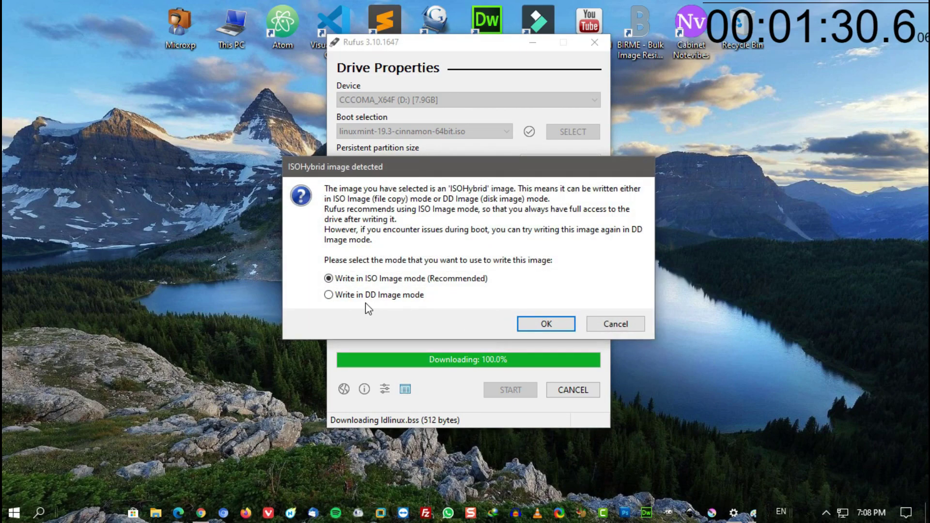
click(545, 323)
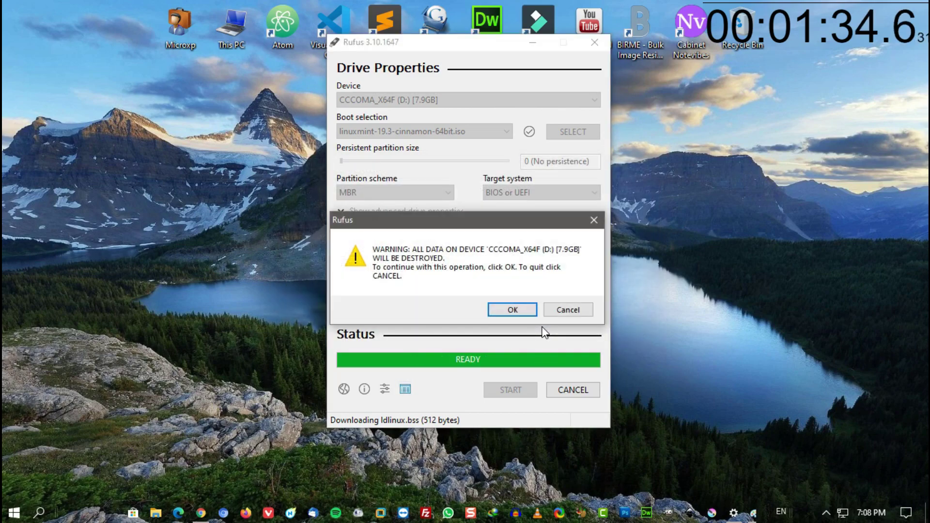
click(506, 309)
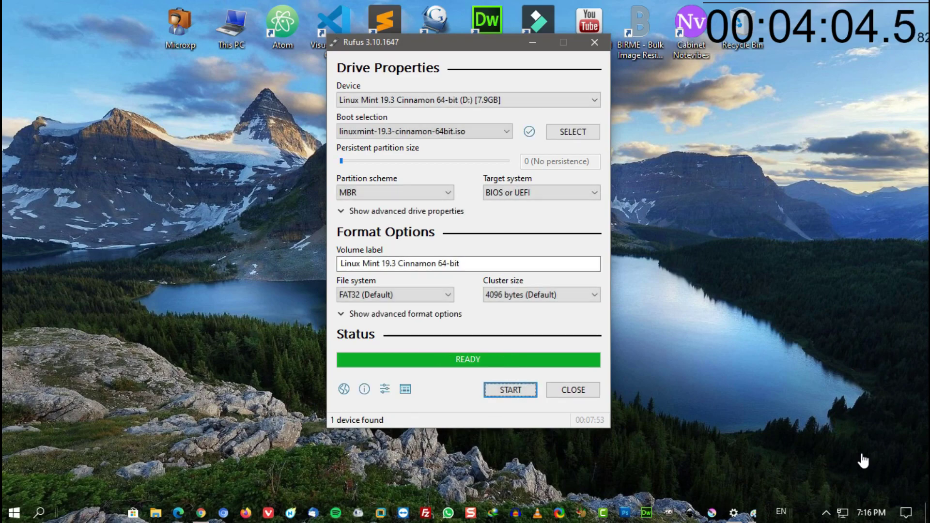
click(571, 390)
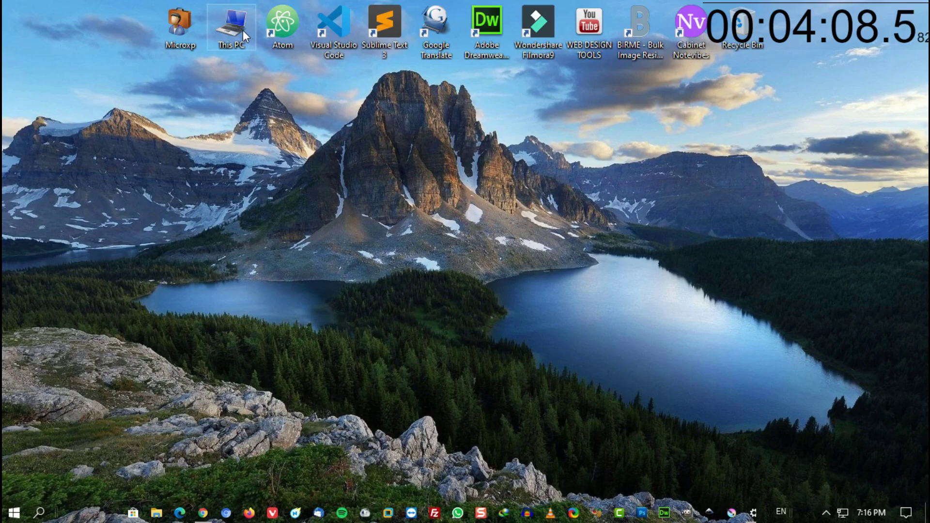
Examine the files and folders written to the LINUX MINT (D:) drive in File Explorer, and close the window.
double_click(243, 30)
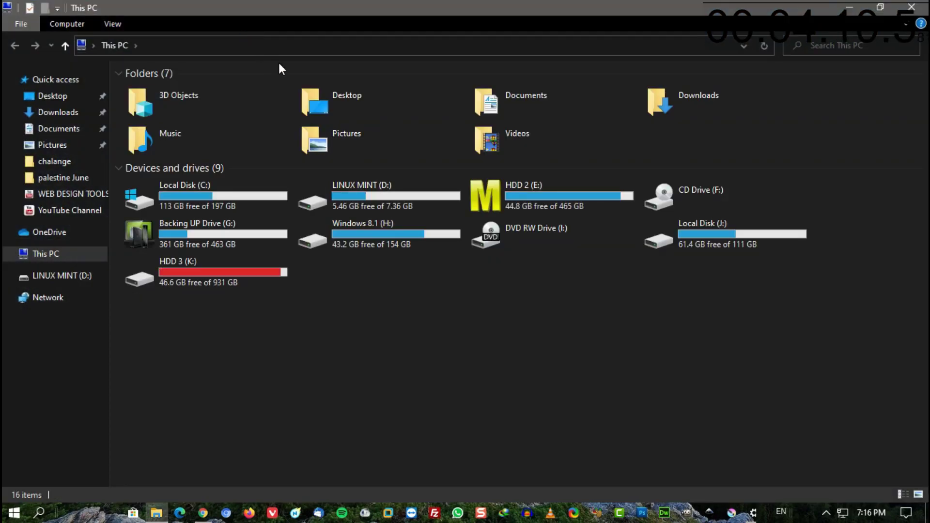
double_click(371, 195)
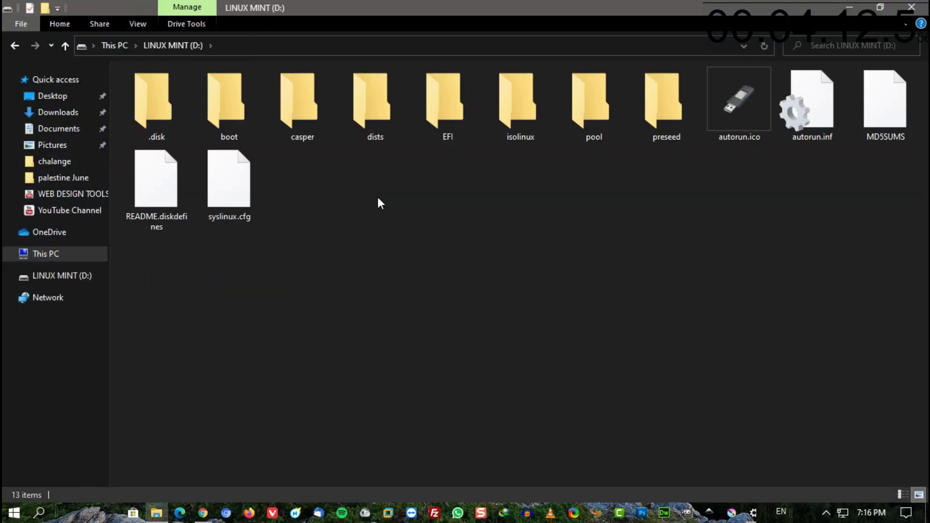
drag(181, 265, 925, 77)
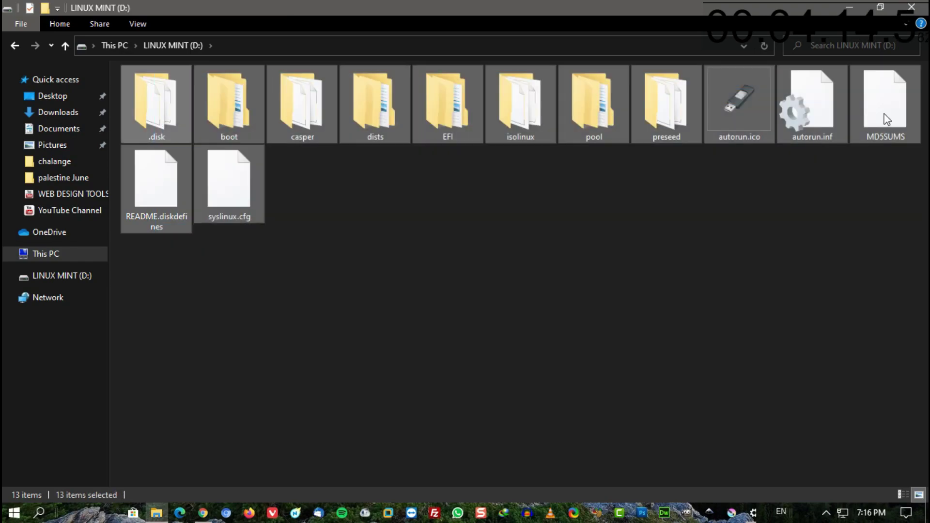
click(637, 246)
key(alt+F4)
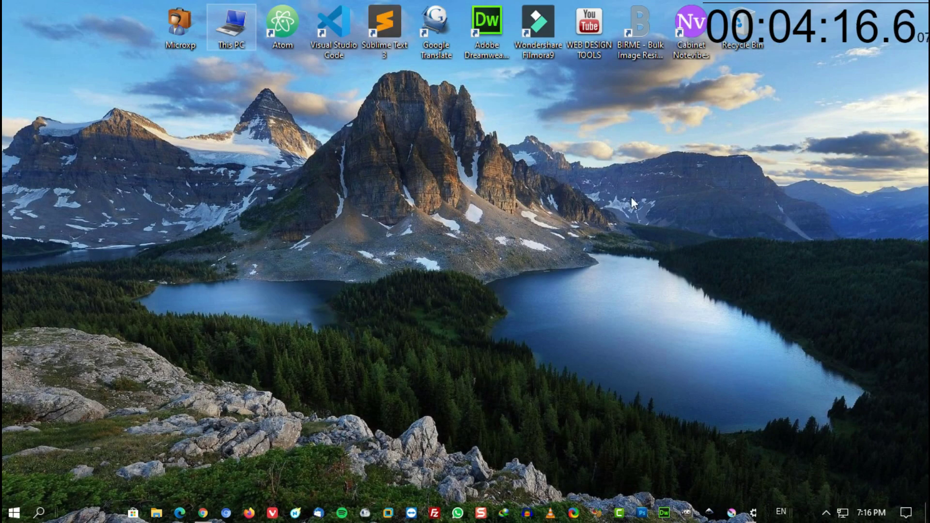